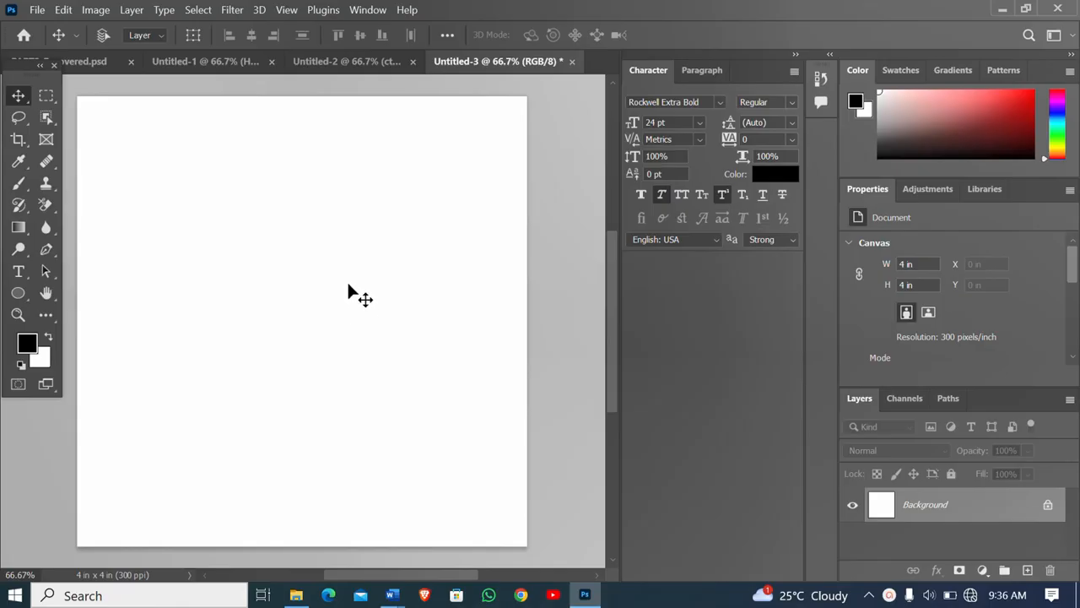
Draw a black ellipse about 557 by 416 px in the canvas's upper-left area and place a duplicate of it to its right.
scroll(349, 284, "up", 1)
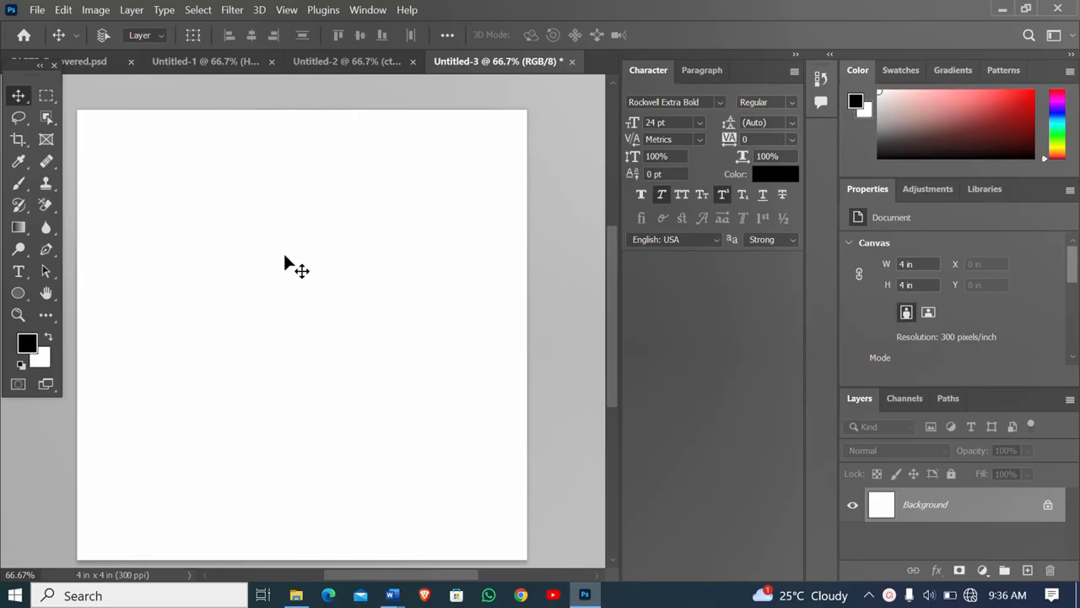
left_click(19, 292)
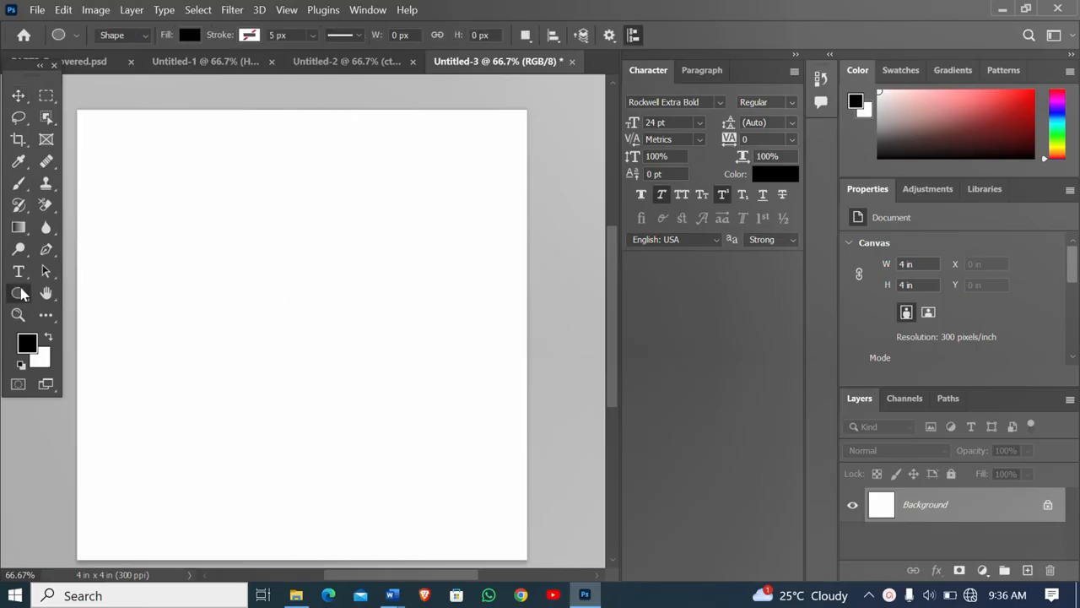
left_click_drag(110, 157, 214, 233)
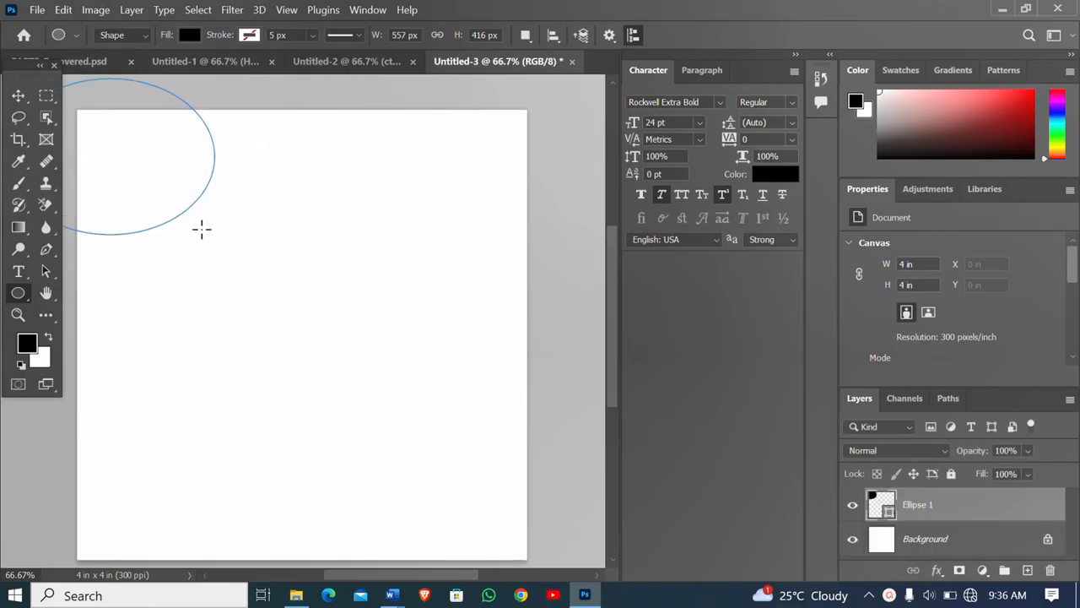
left_click(18, 95)
left_click_drag(153, 152, 224, 191)
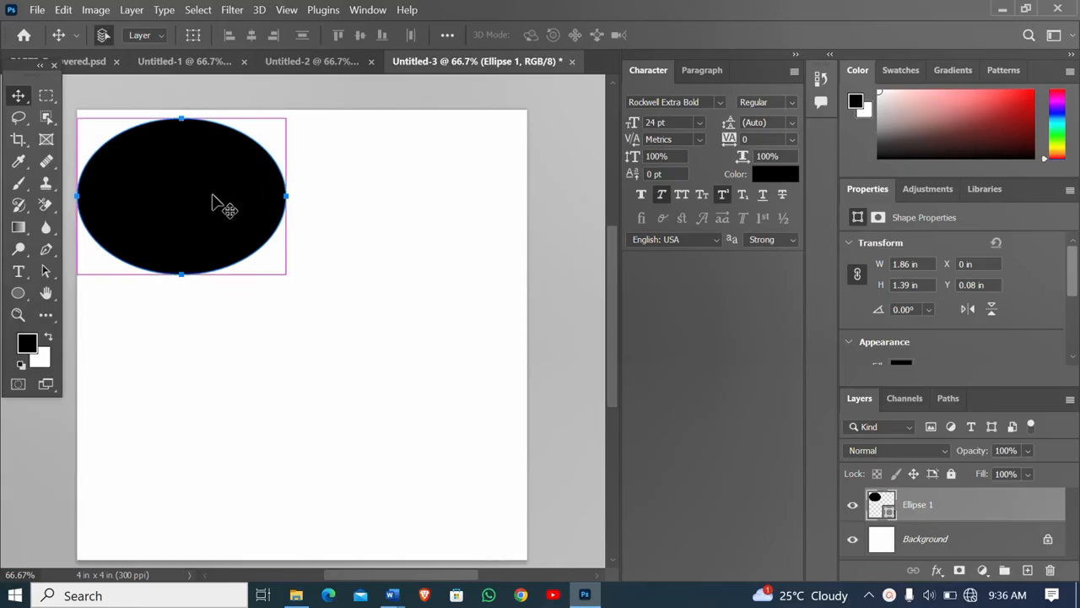
key("ctrl+j")
left_click_drag(212, 195, 437, 203)
Draw a rectangle about 403 by 375 px in the canvas's lower-left area and fill it with orange.
left_click(18, 293)
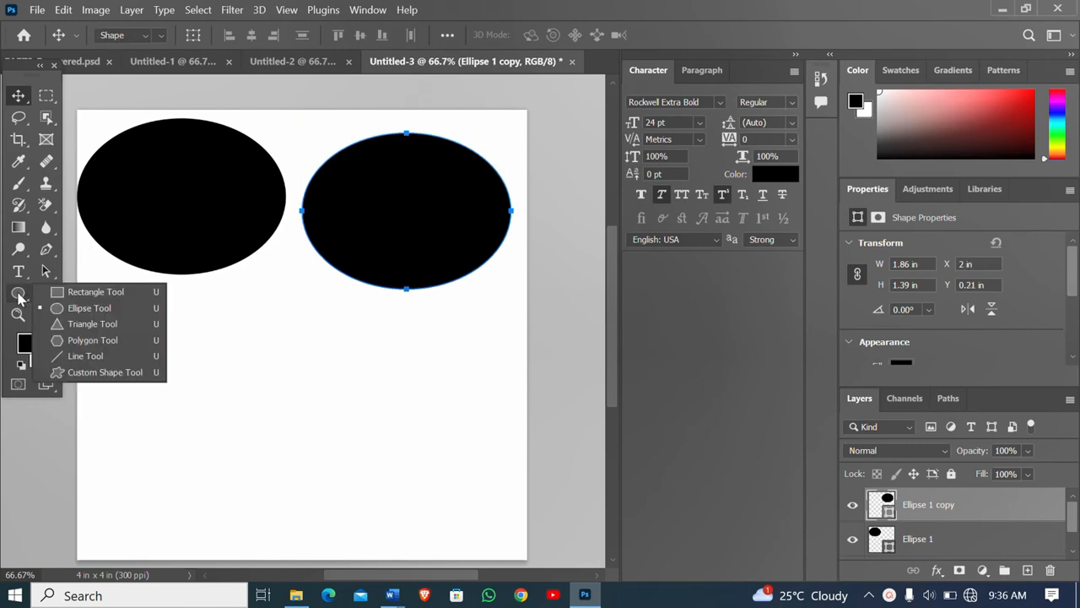
left_click(75, 294)
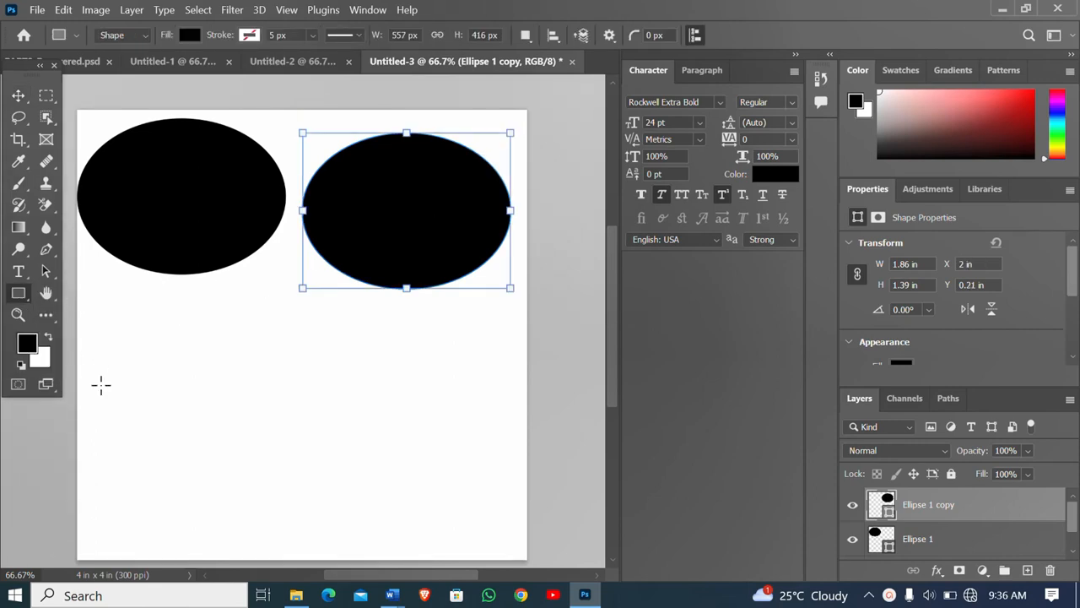
left_click_drag(110, 403, 262, 542)
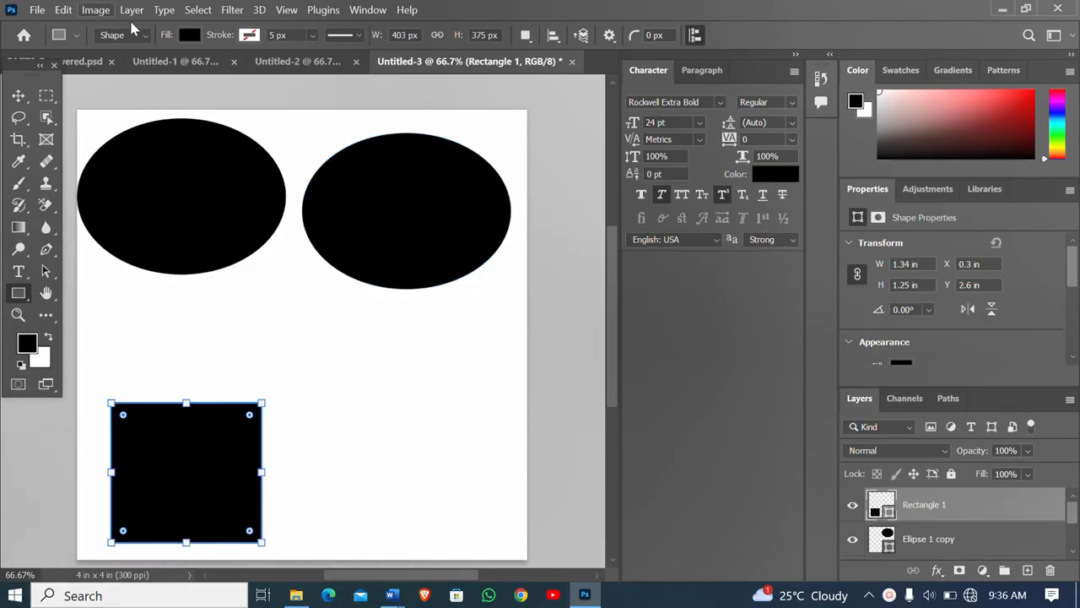
left_click(191, 35)
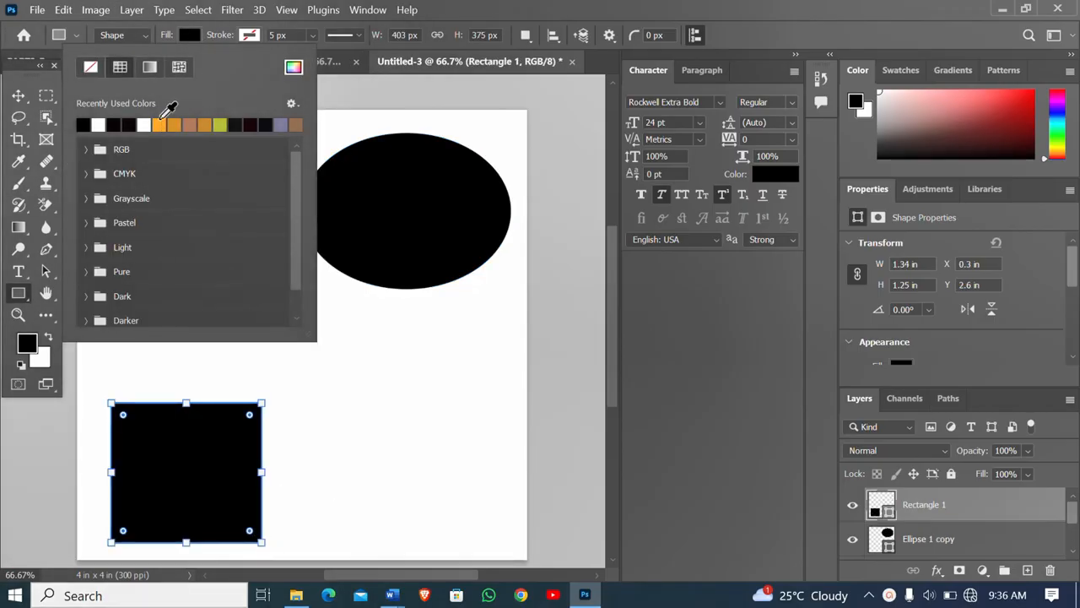
left_click(159, 124)
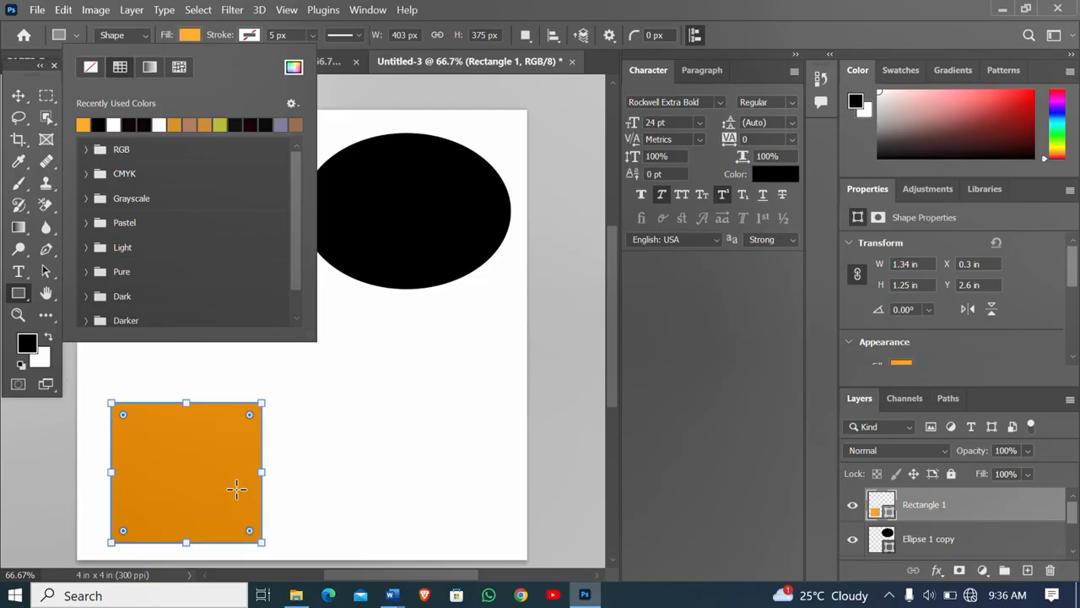
Duplicate the orange rectangle and place the copy to its right, level with the original.
left_click_drag(221, 491, 218, 493)
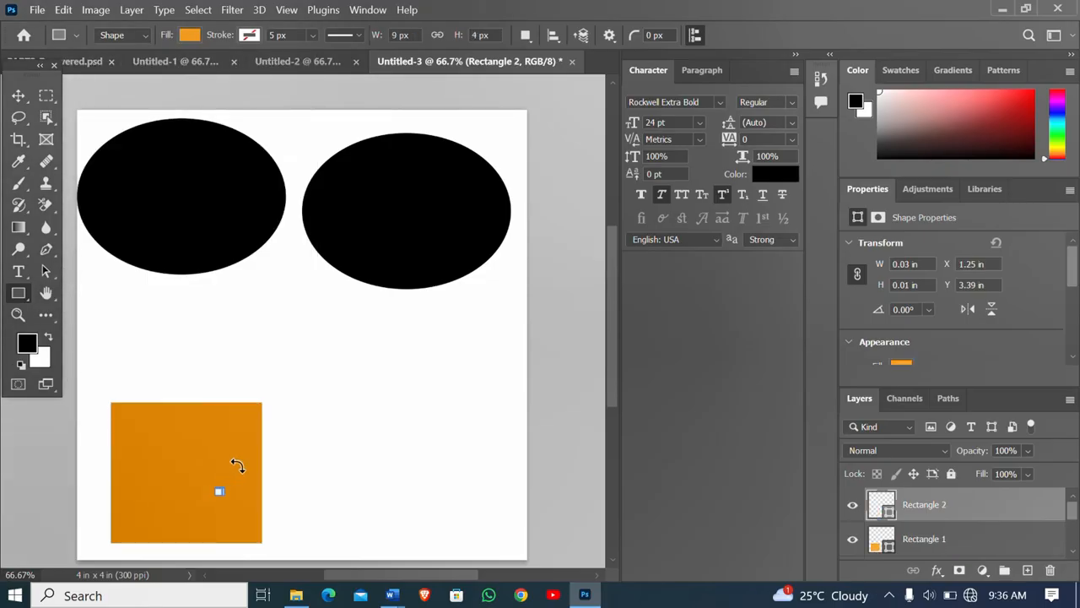
key("ctrl+z")
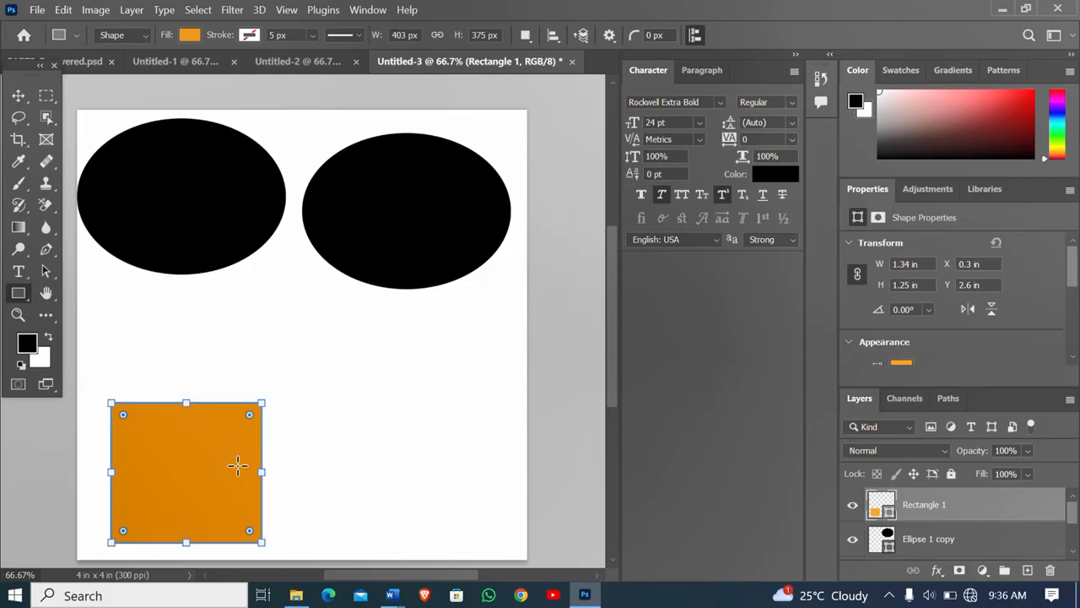
key("ctrl+j")
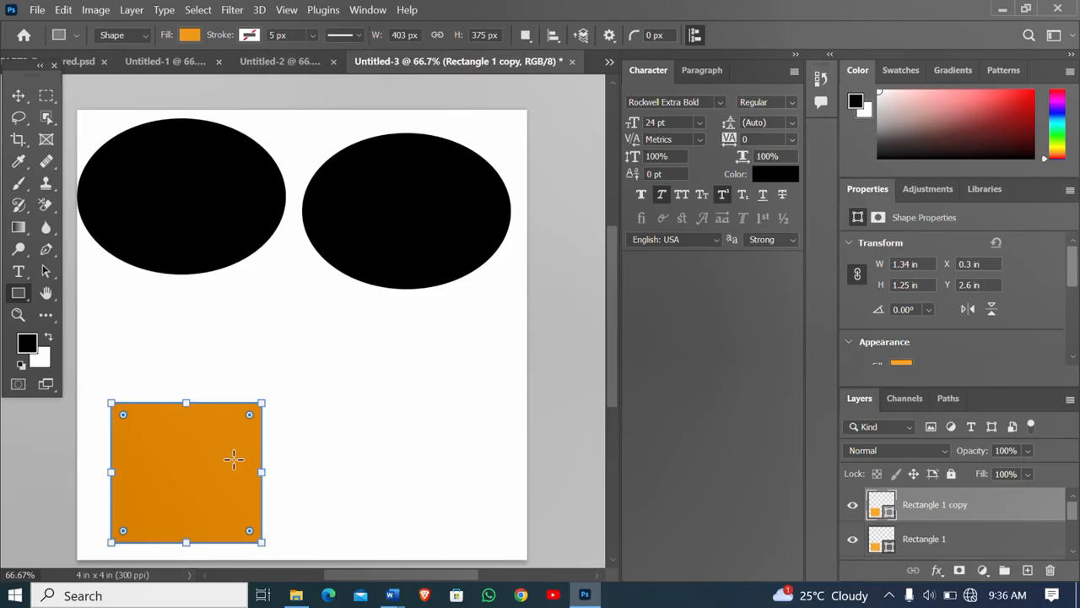
left_click(19, 95)
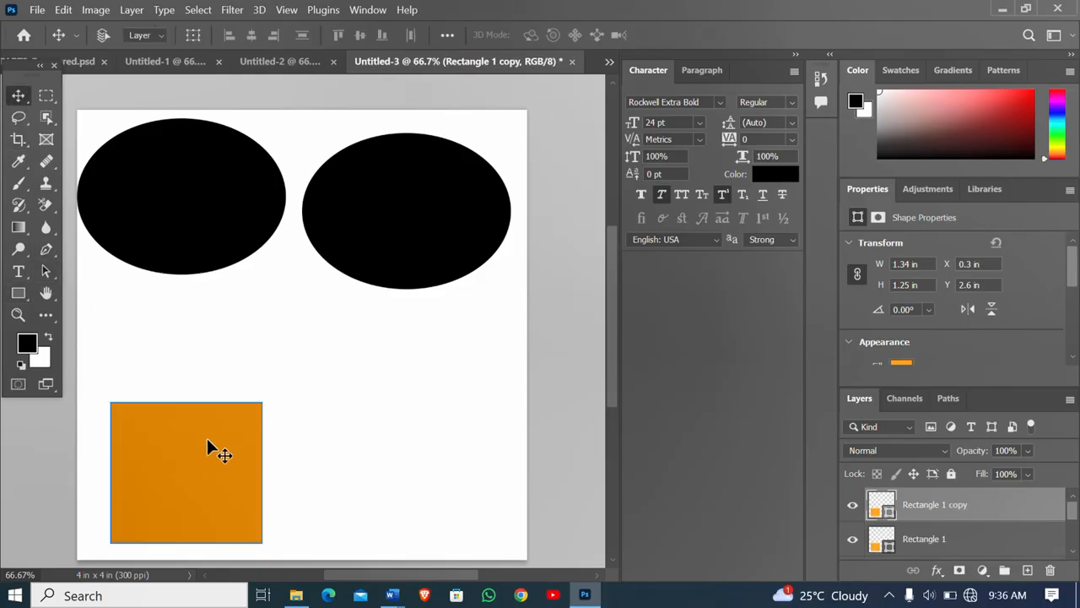
left_click_drag(208, 440, 438, 450)
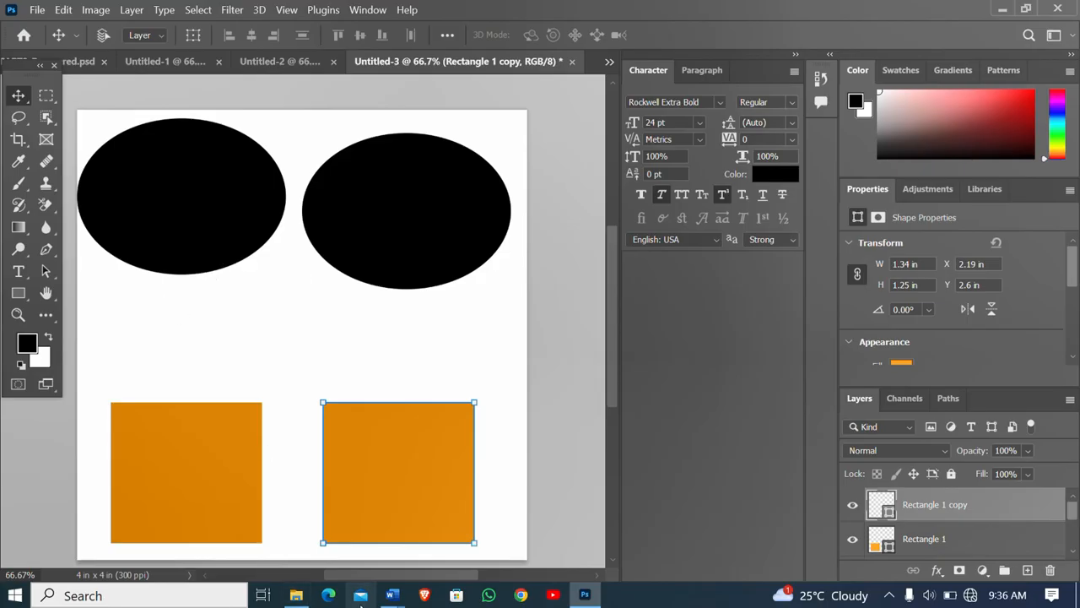
Place the picture images (18) from the party folder in File Explorer into the document, covering the lower-right rectangle.
mouse_move(306, 599)
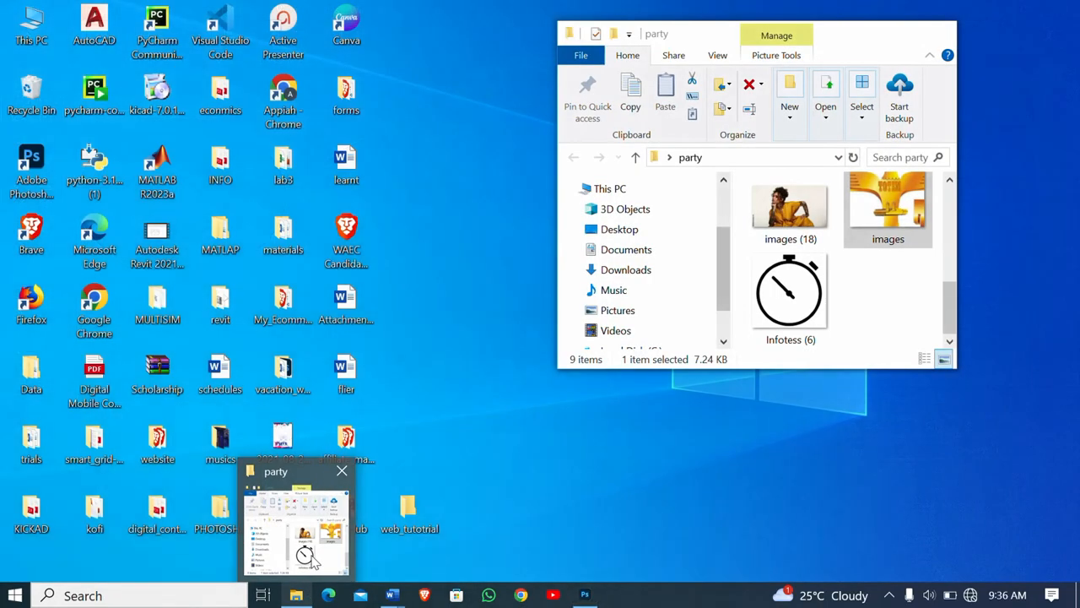
left_click(295, 527)
left_click_drag(794, 216, 396, 498)
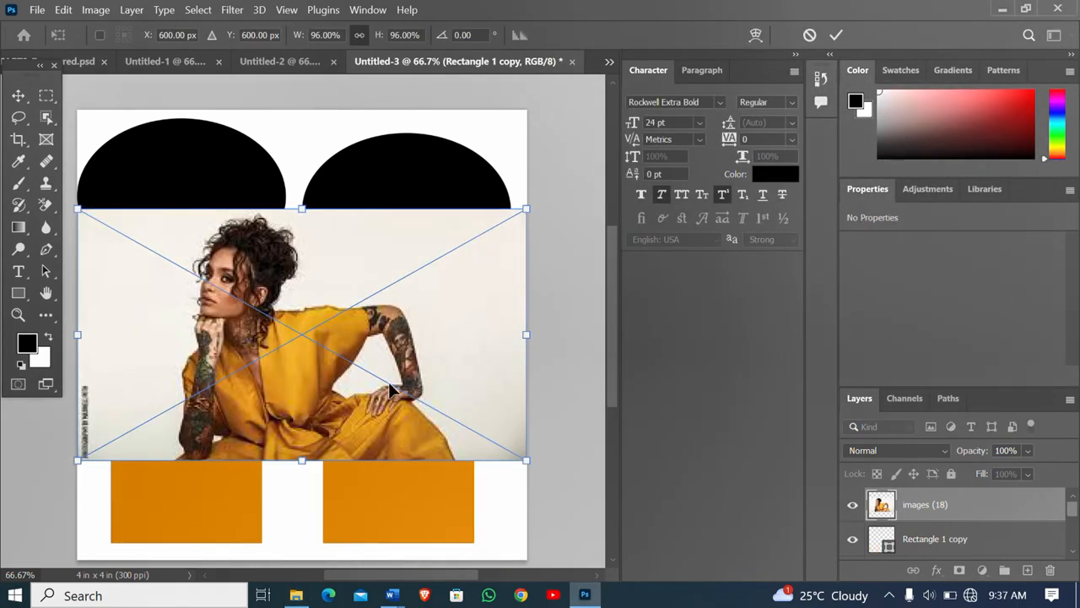
left_click_drag(373, 286, 455, 444)
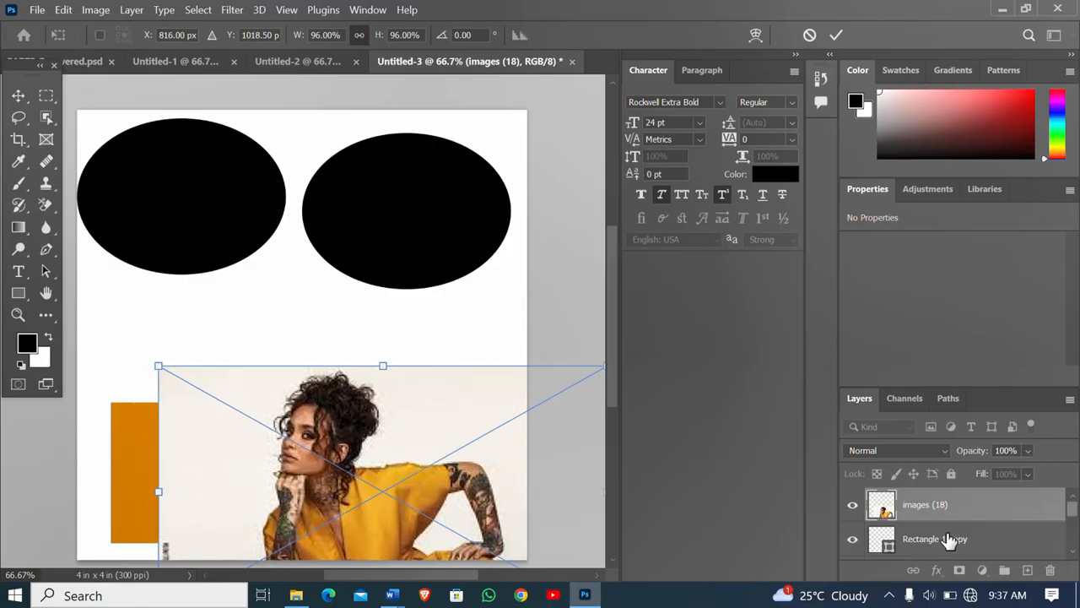
key("Return")
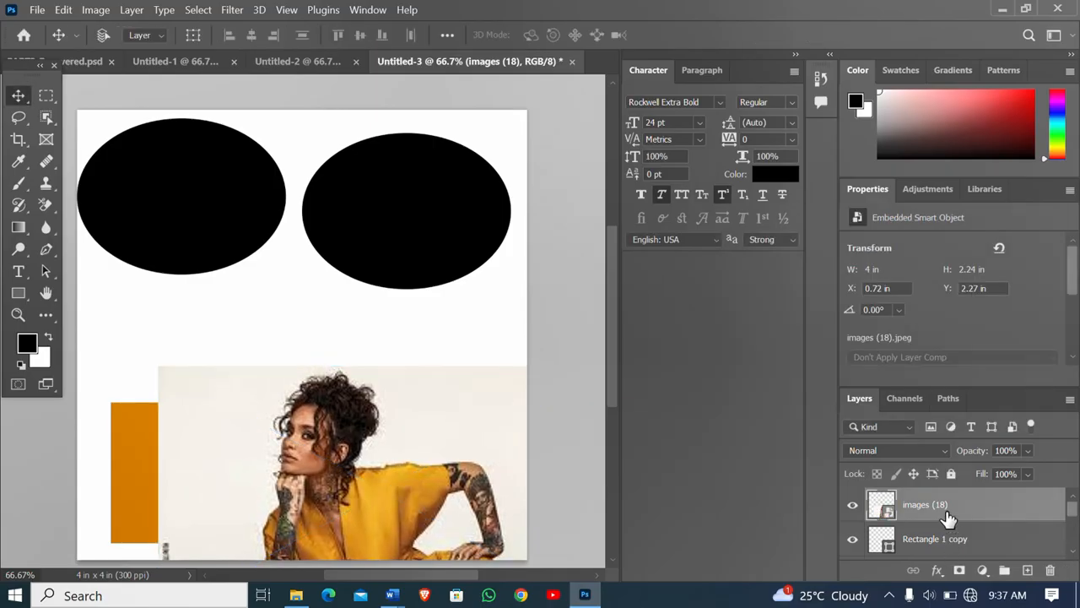
Clip the images (18) layer to the lower-right rectangle and reposition the photo so the woman's face fills the shape.
right_click(945, 516)
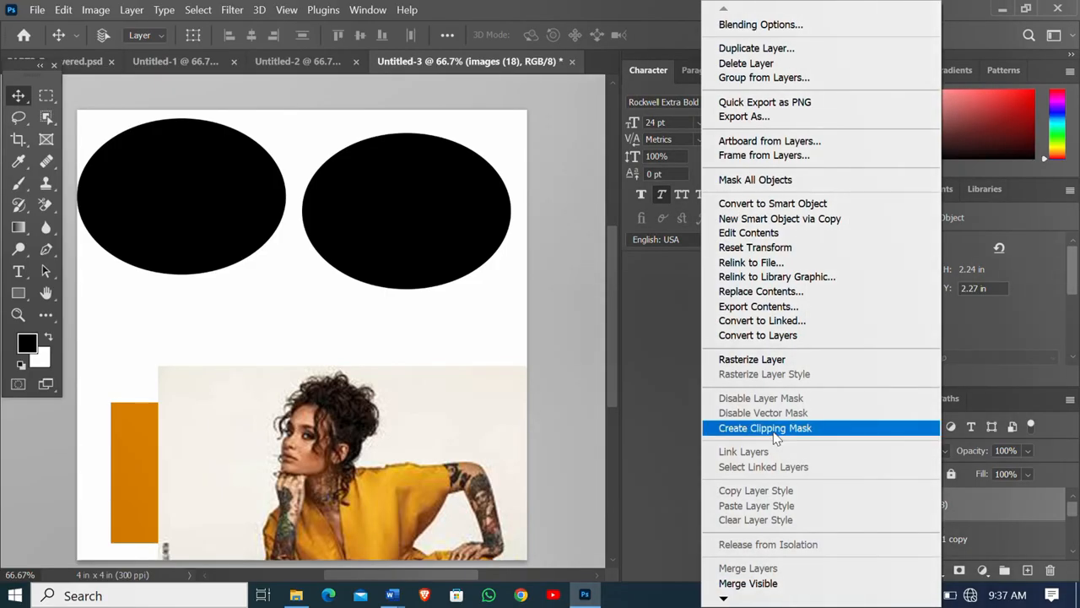
left_click(764, 428)
left_click_drag(382, 490, 452, 508)
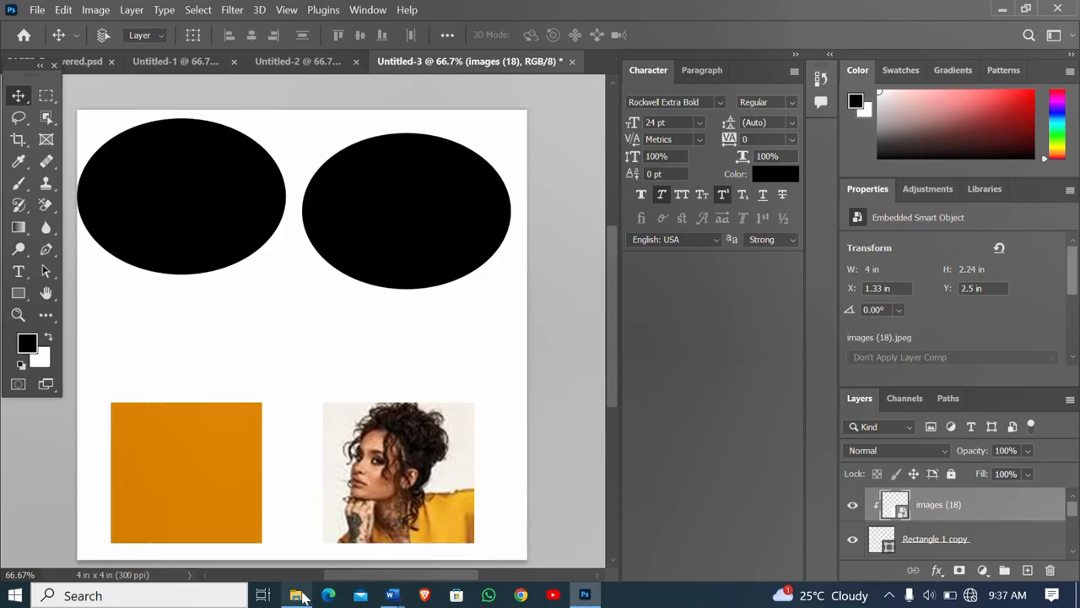
Place a second images (18) picture from the party folder into the document, covering the upper-right ellipse.
mouse_move(301, 597)
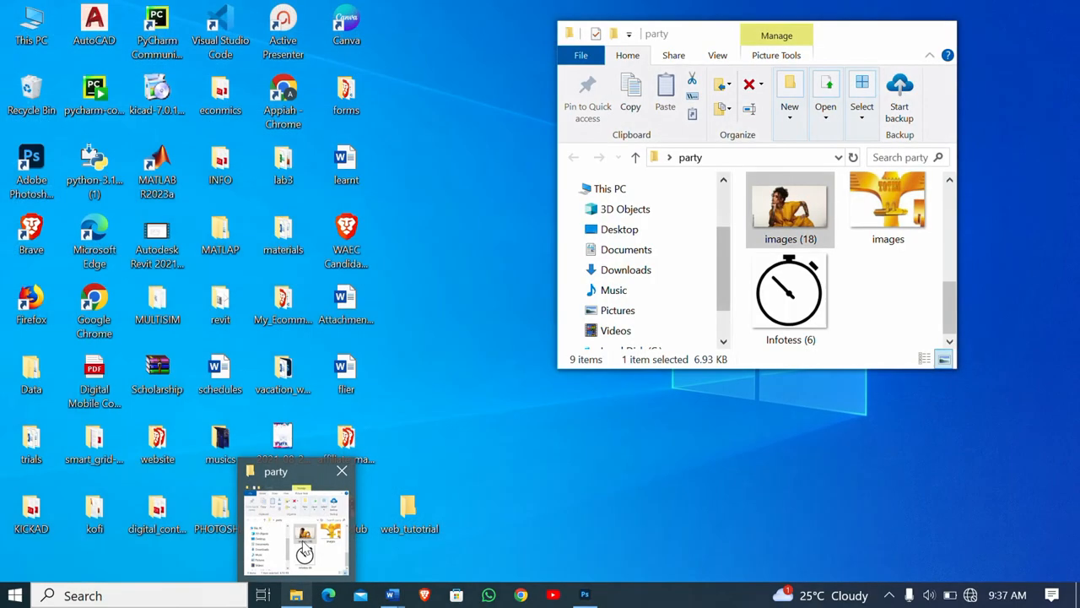
left_click(296, 523)
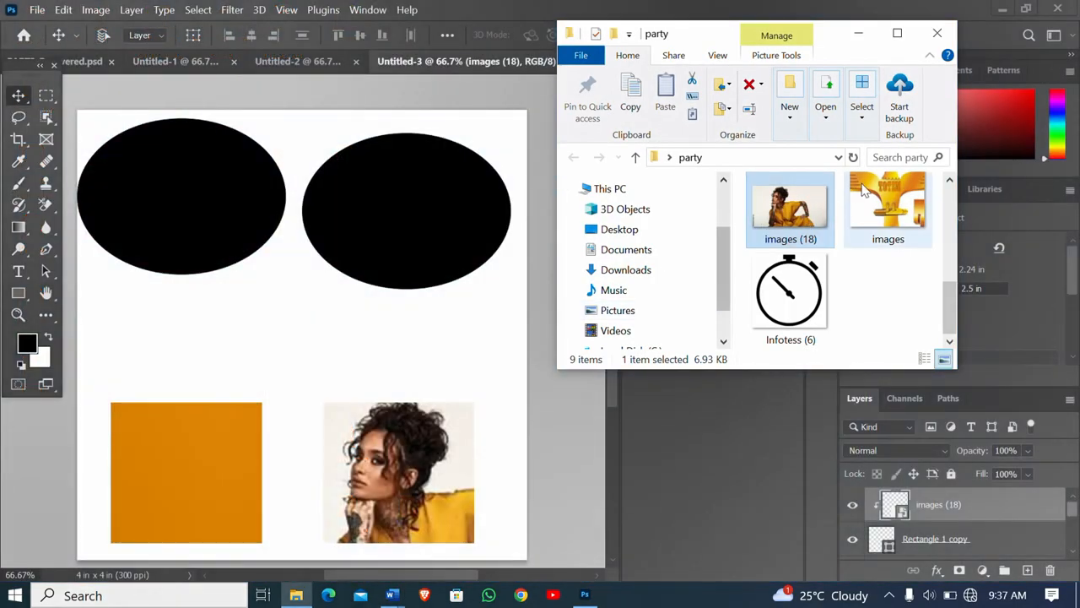
left_click_drag(798, 211, 380, 290)
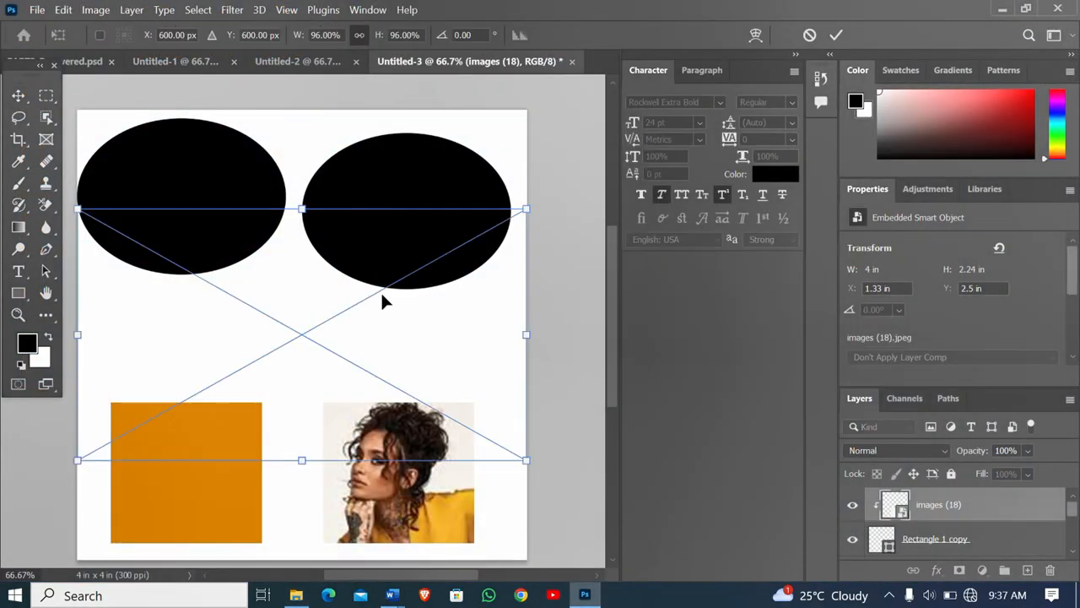
left_click_drag(342, 359, 375, 268)
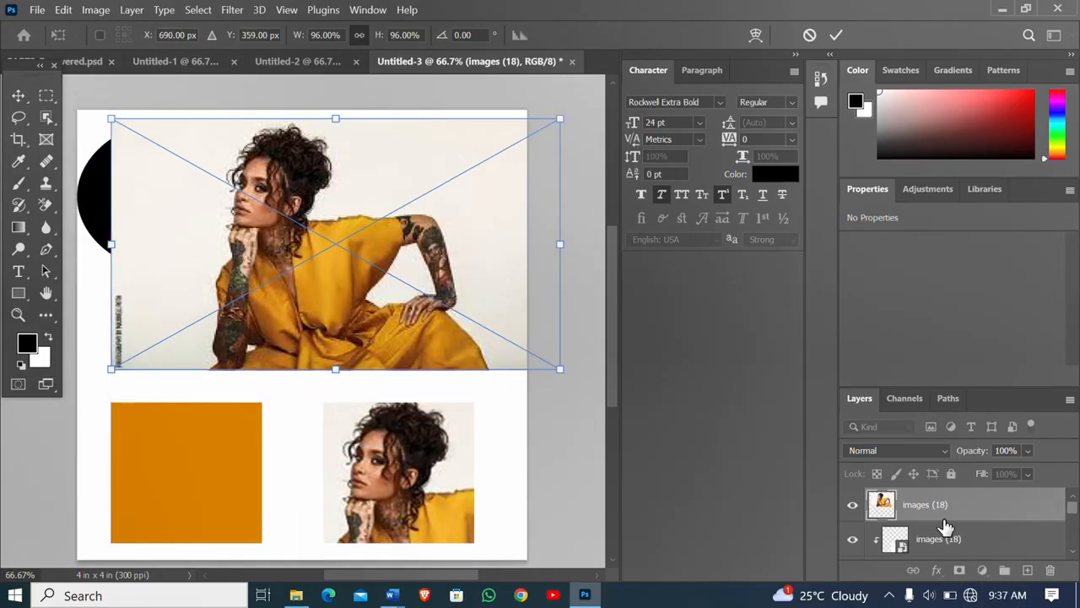
key("Return")
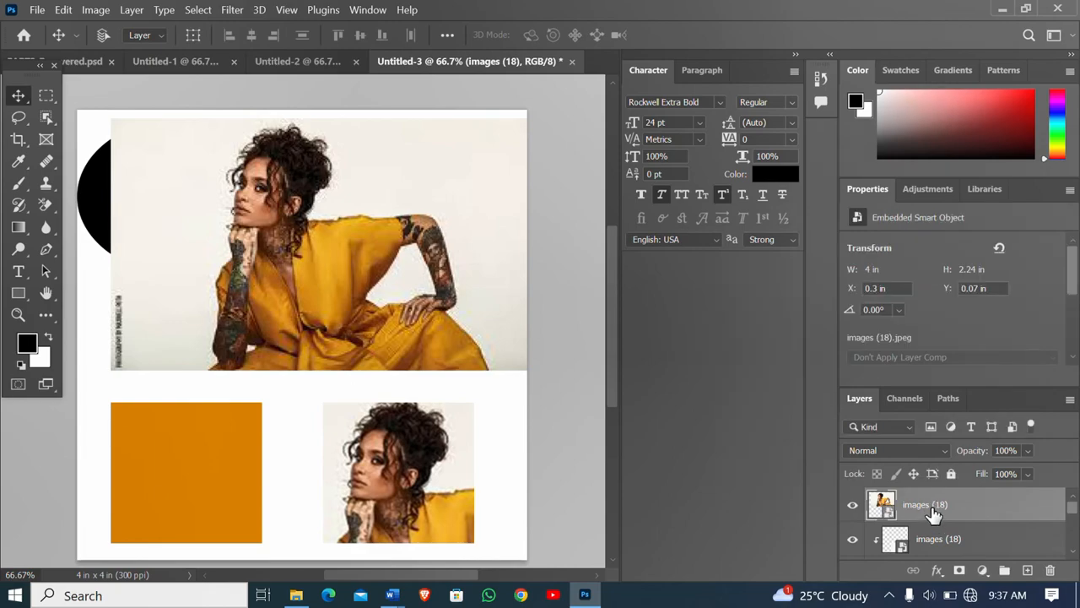
Move the new photo layer directly above Ellipse 1 copy, clip it to that ellipse, and center the woman's face inside.
left_click_drag(934, 513, 955, 577)
scroll(951, 555, "down", 1)
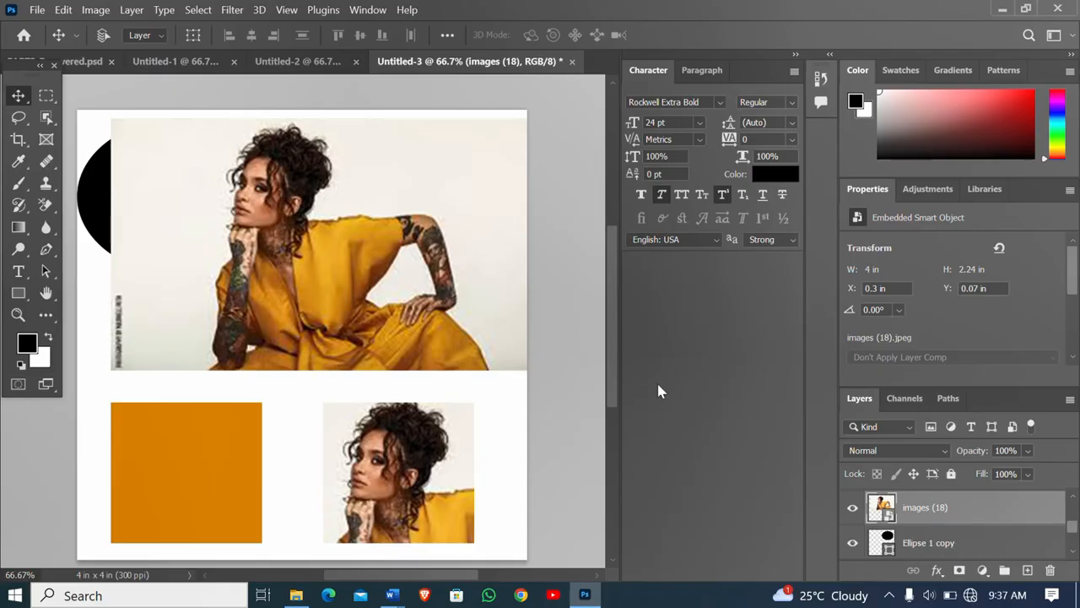
right_click(973, 518)
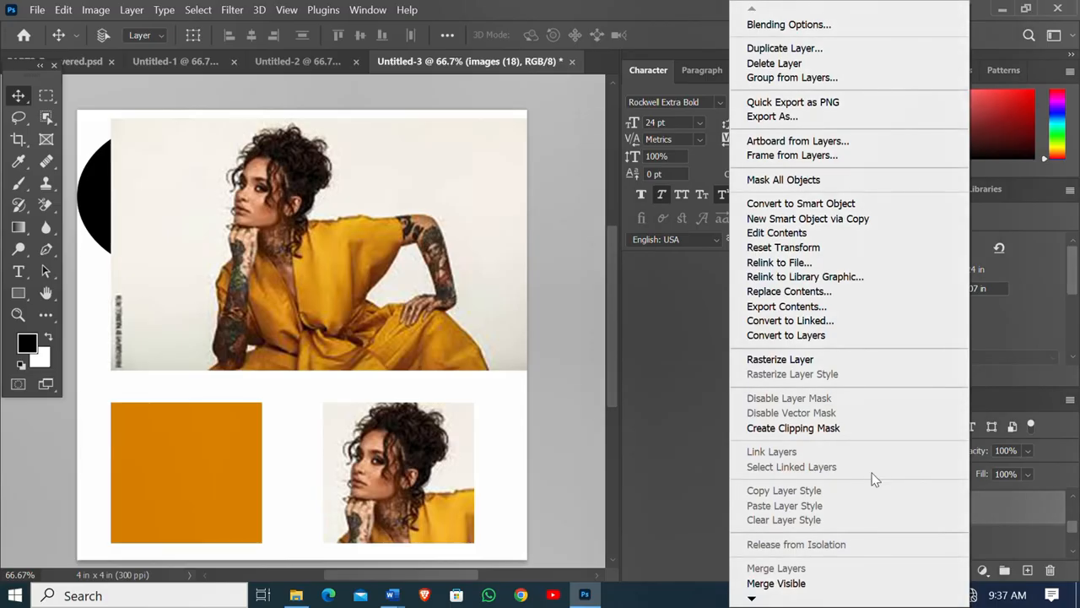
left_click(793, 427)
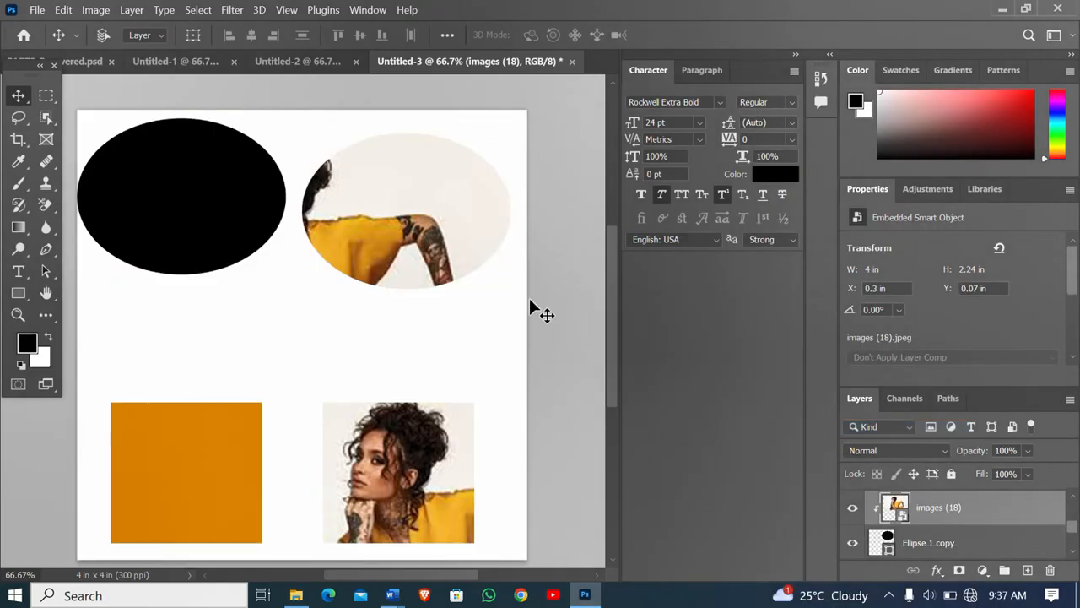
left_click_drag(365, 249, 481, 257)
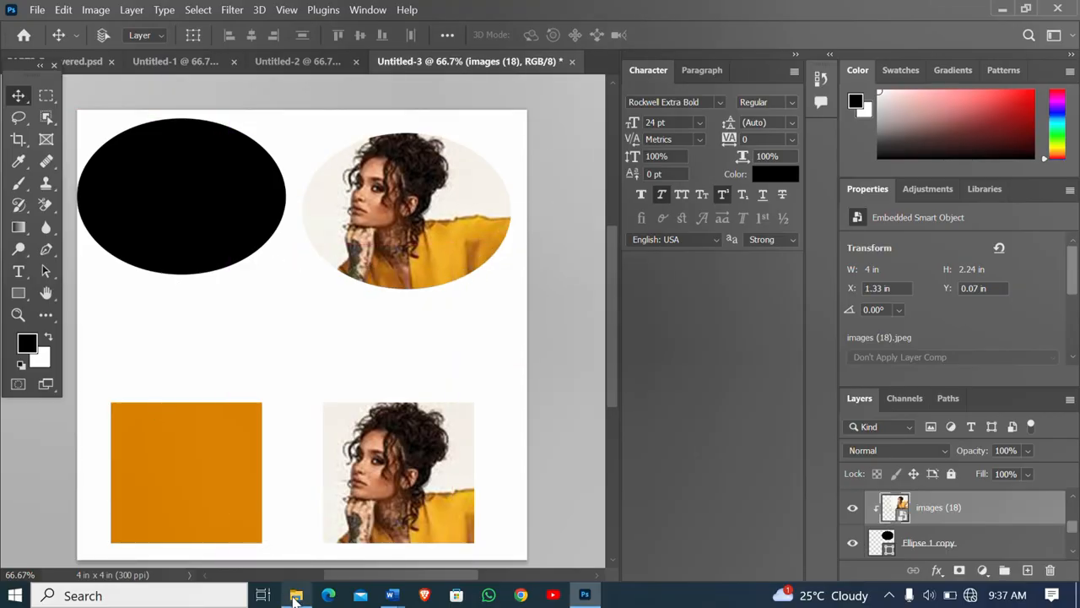
Place the eagle picture named images from the party folder in File Explorer into the document.
mouse_move(296, 594)
left_click(307, 550)
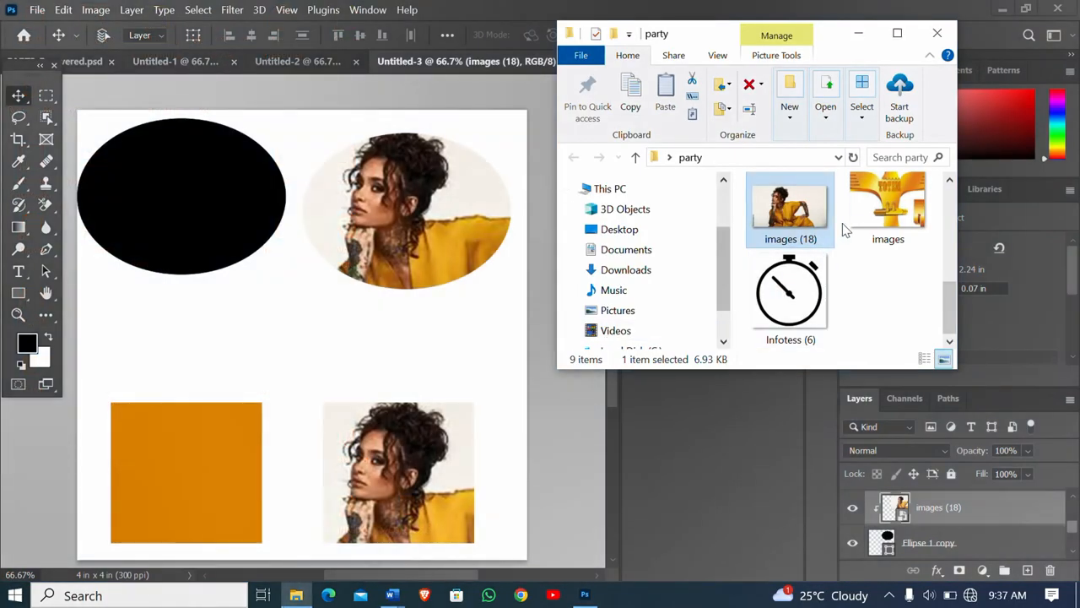
left_click_drag(886, 211, 154, 237)
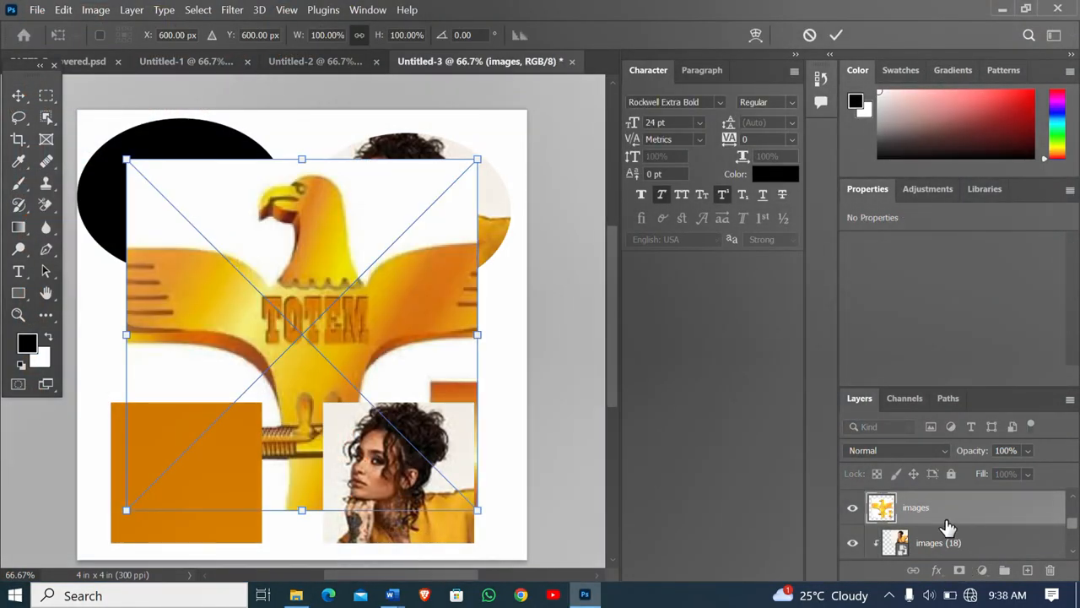
Move the eagle picture's layer directly above Ellipse 1 and clip it to that upper-left ellipse.
left_click_drag(916, 508, 936, 555)
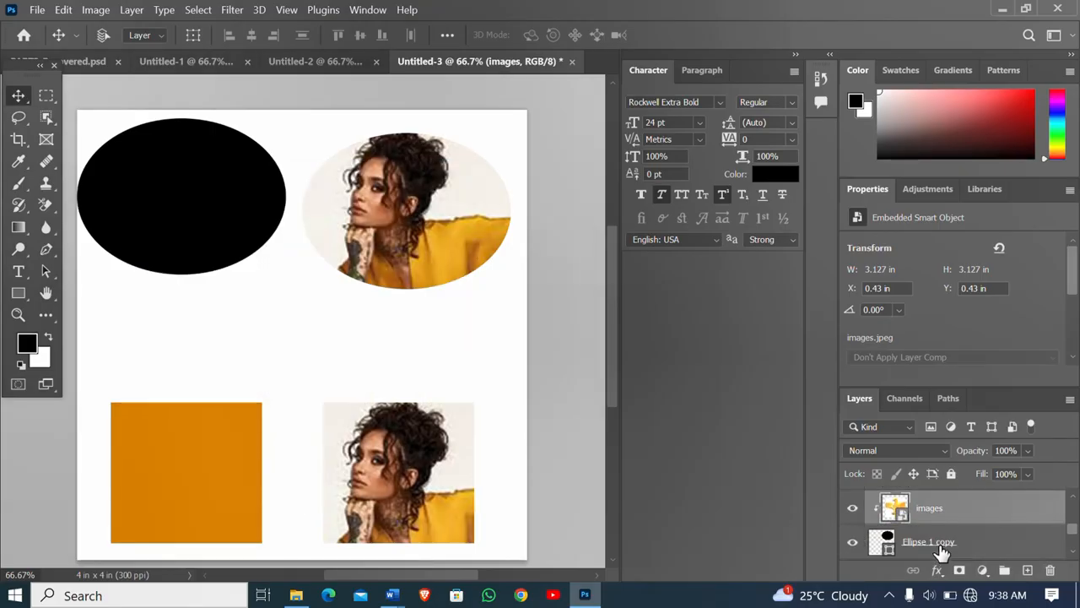
left_click_drag(940, 511, 940, 579)
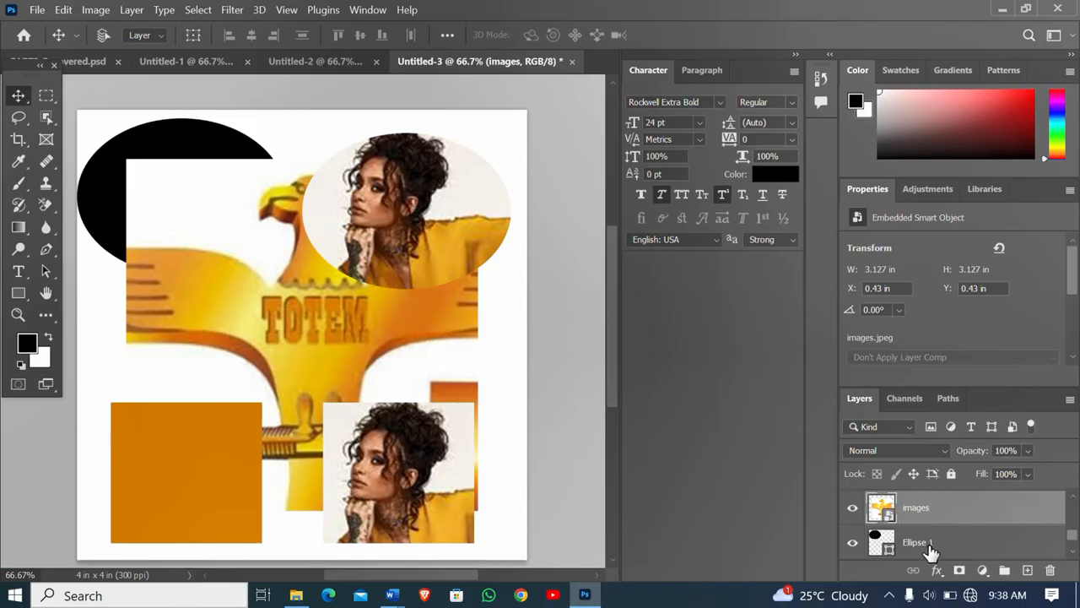
mouse_move(931, 550)
left_mouse_down()
mouse_move(923, 518)
mouse_move(920, 550)
left_mouse_up()
right_click(912, 511)
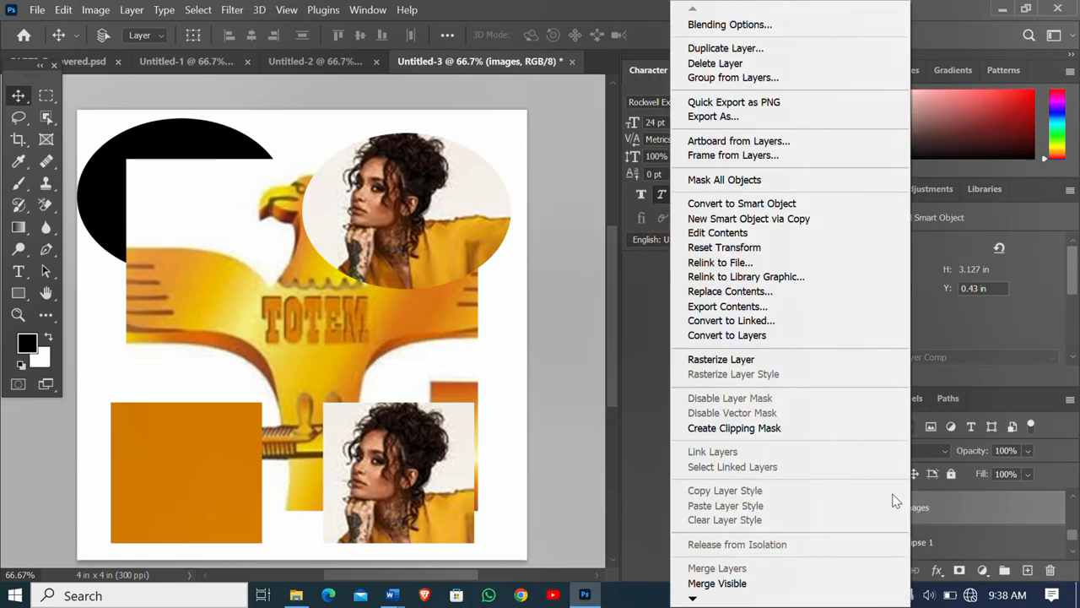
left_click(799, 433)
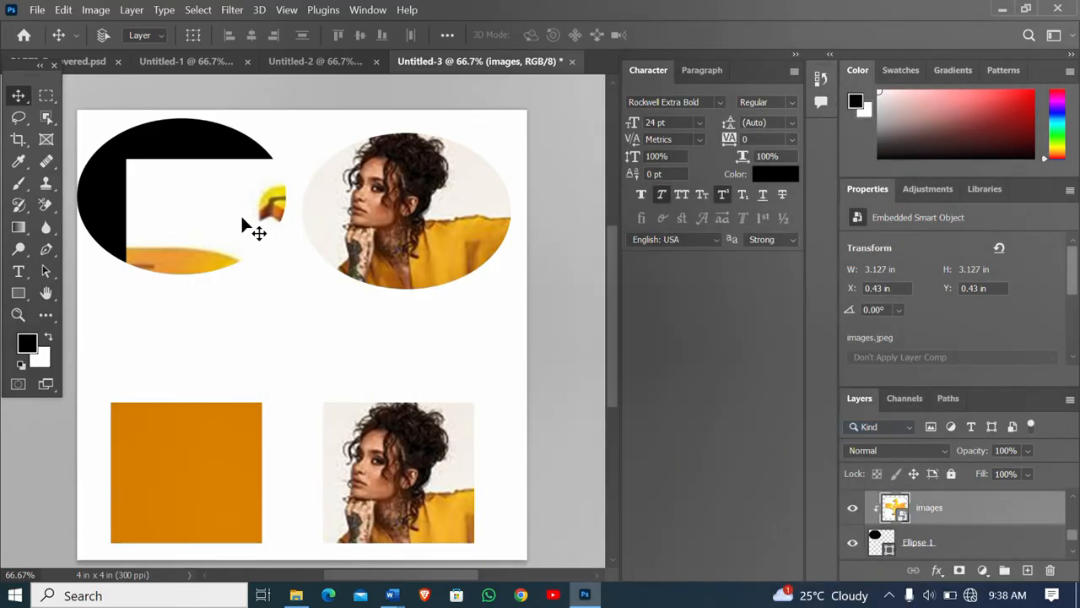
Reposition the eagle picture inside the upper-left ellipse so the eagle's head and neck are centered and the ellipse is filled.
left_click_drag(241, 221, 191, 186)
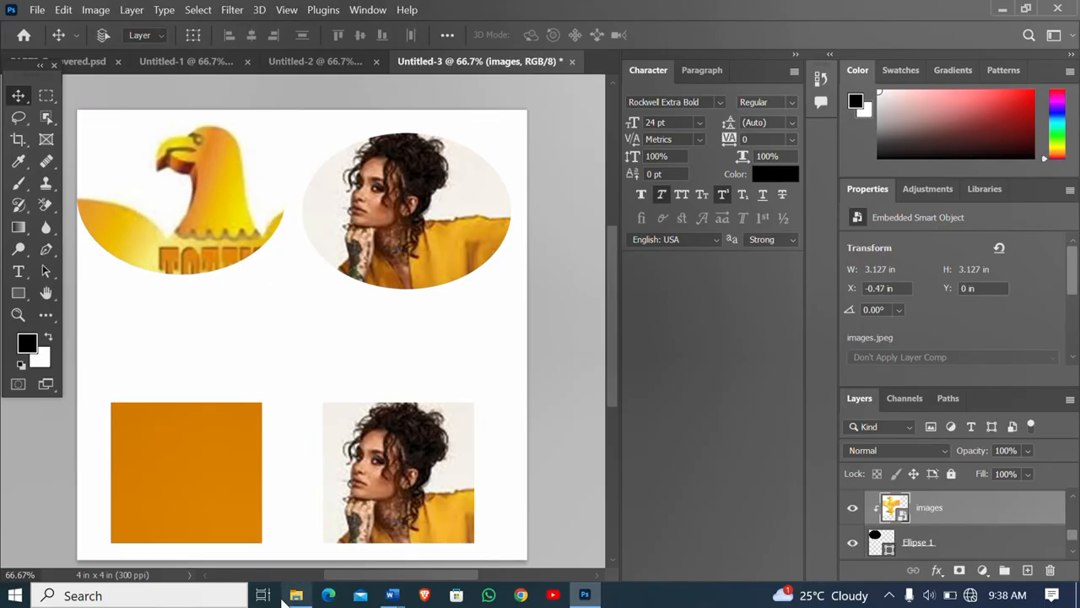
mouse_move(295, 594)
left_click(285, 555)
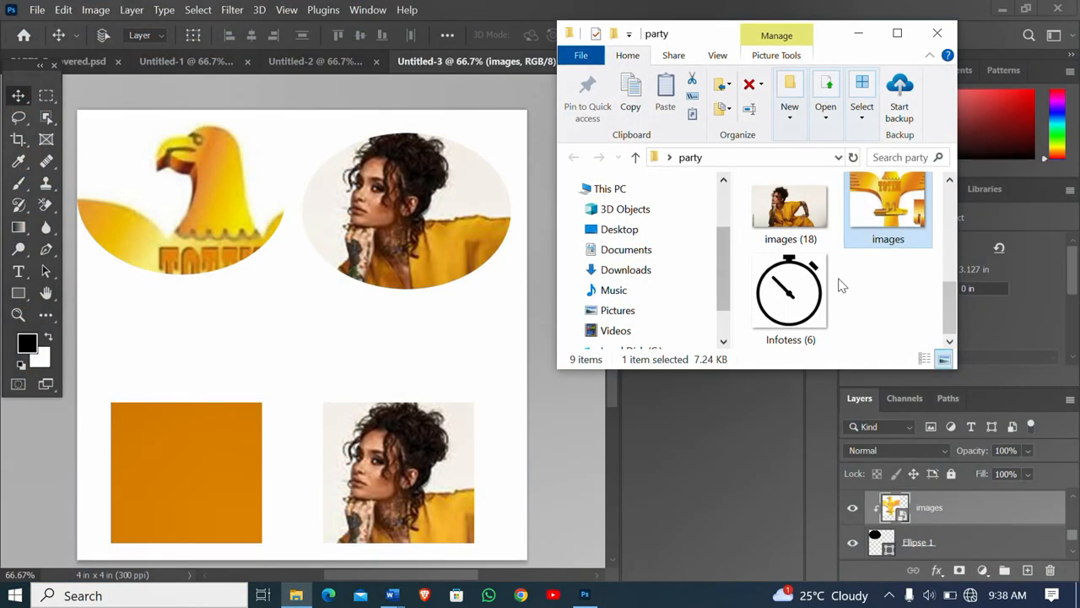
left_click(755, 300)
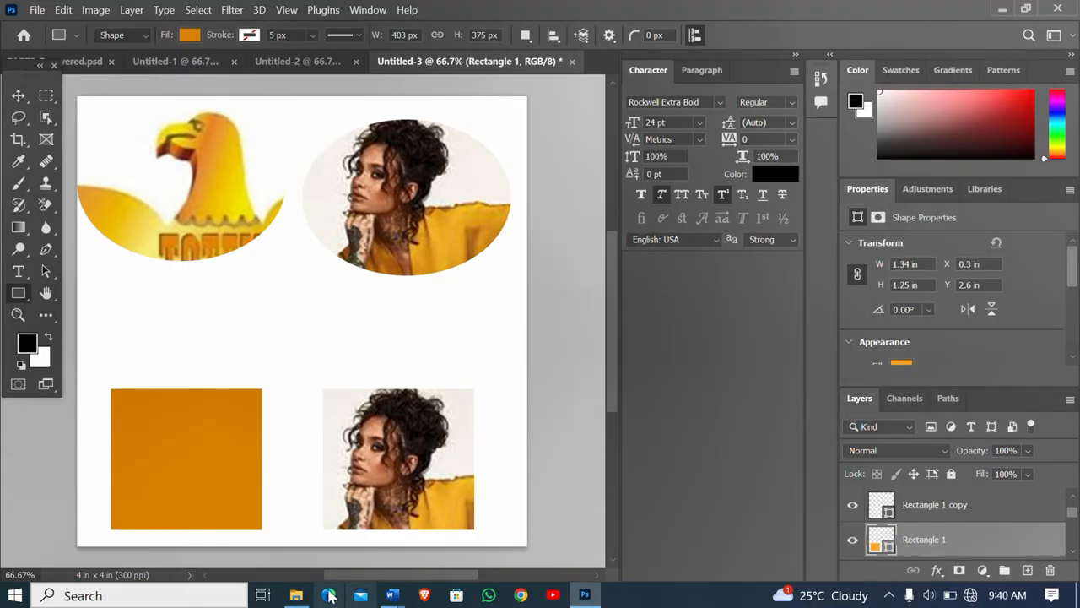
Place the download (4) treble clef picture from File Explorer's party folder directly above Rectangle 1, covering the lower-left orange rectangle.
mouse_move(295, 594)
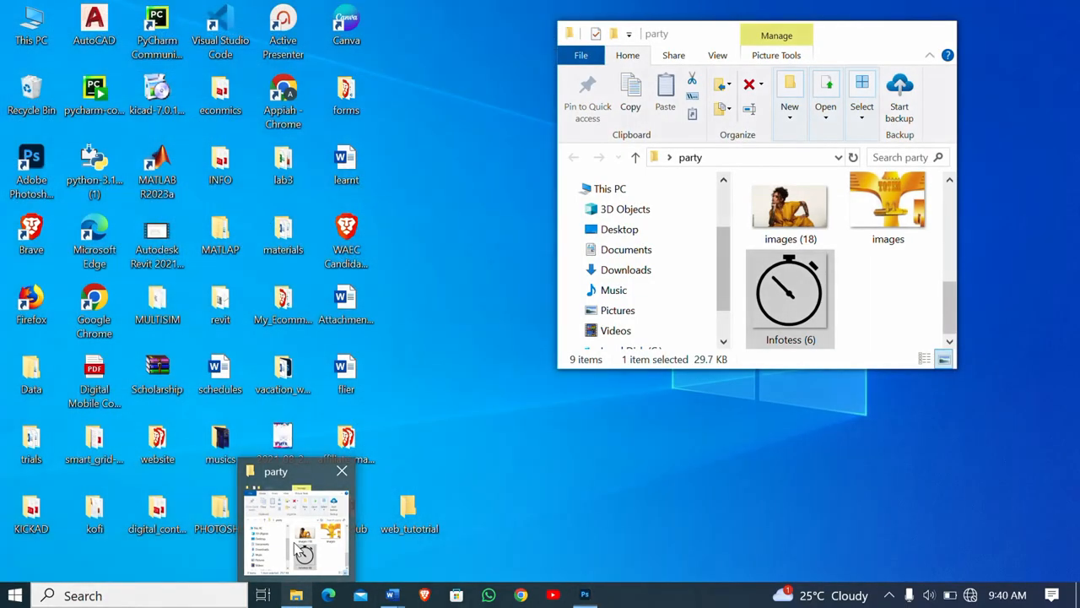
left_click(297, 553)
scroll(851, 252, "down", 3)
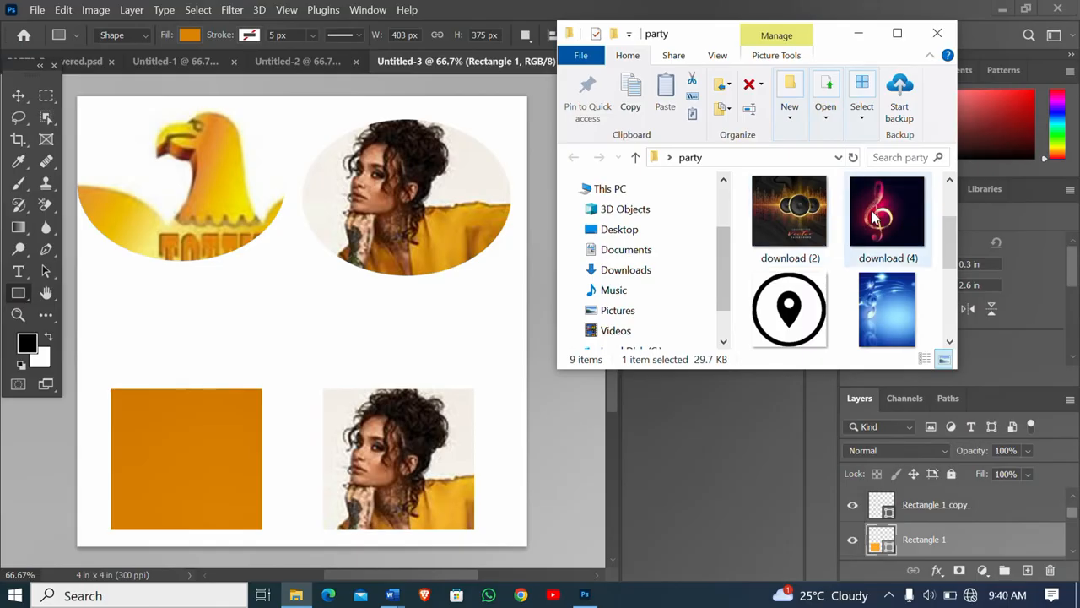
left_click_drag(876, 218, 183, 490)
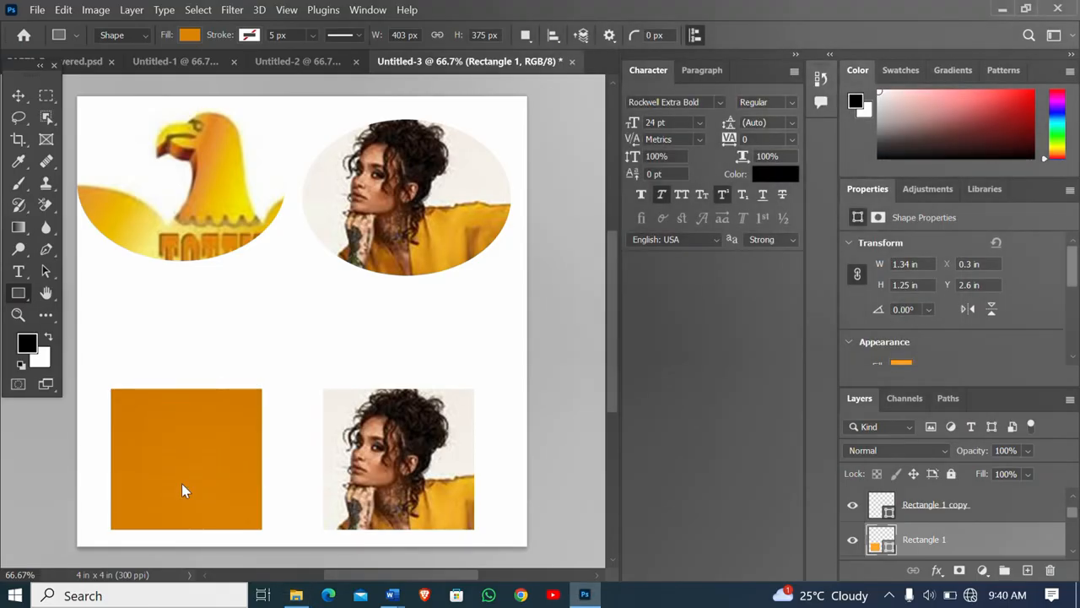
left_click_drag(378, 222, 195, 445)
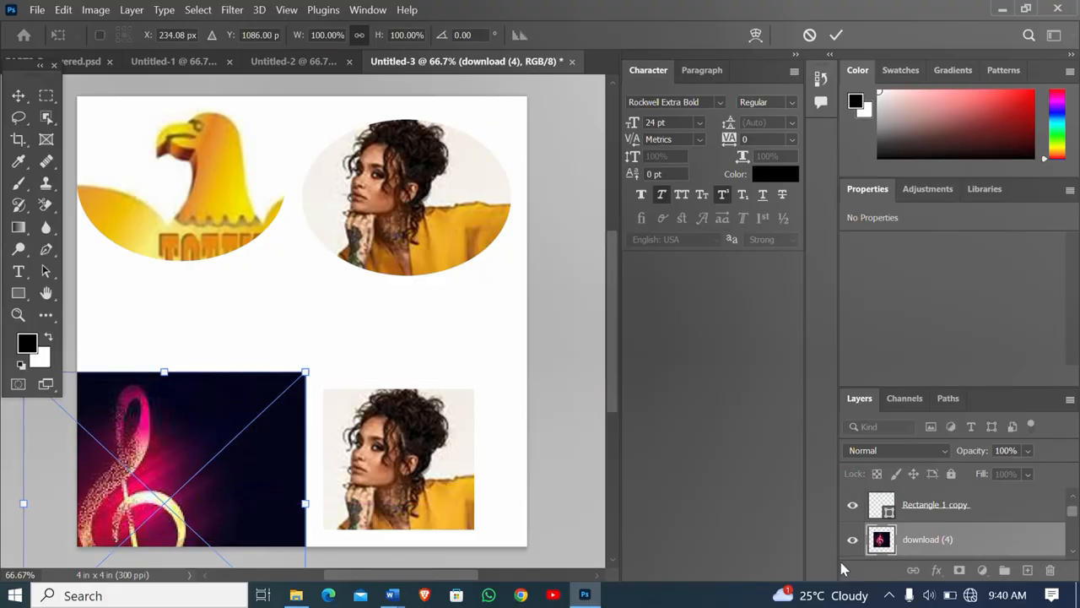
key("u")
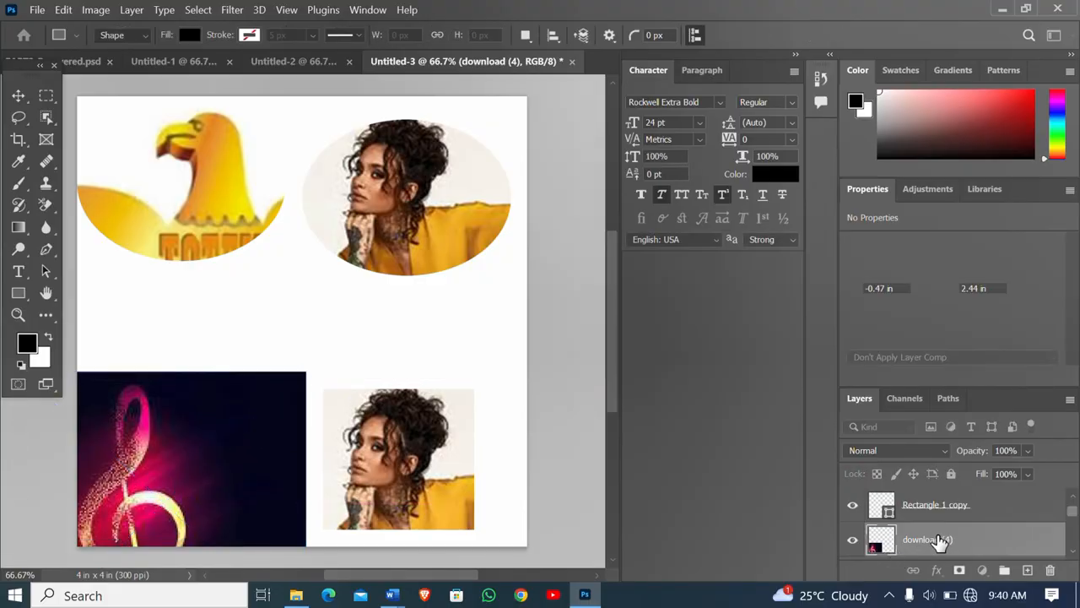
Clip the download (4) layer to Rectangle 1 and shift the picture so the treble clef sits centered inside the rectangle.
right_click(939, 541)
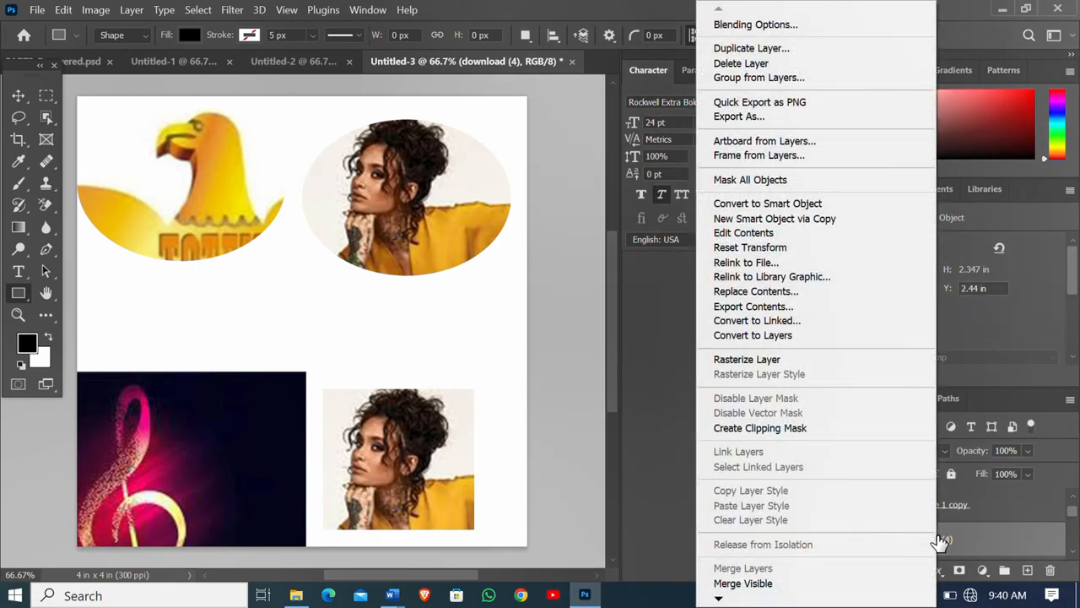
left_click(802, 428)
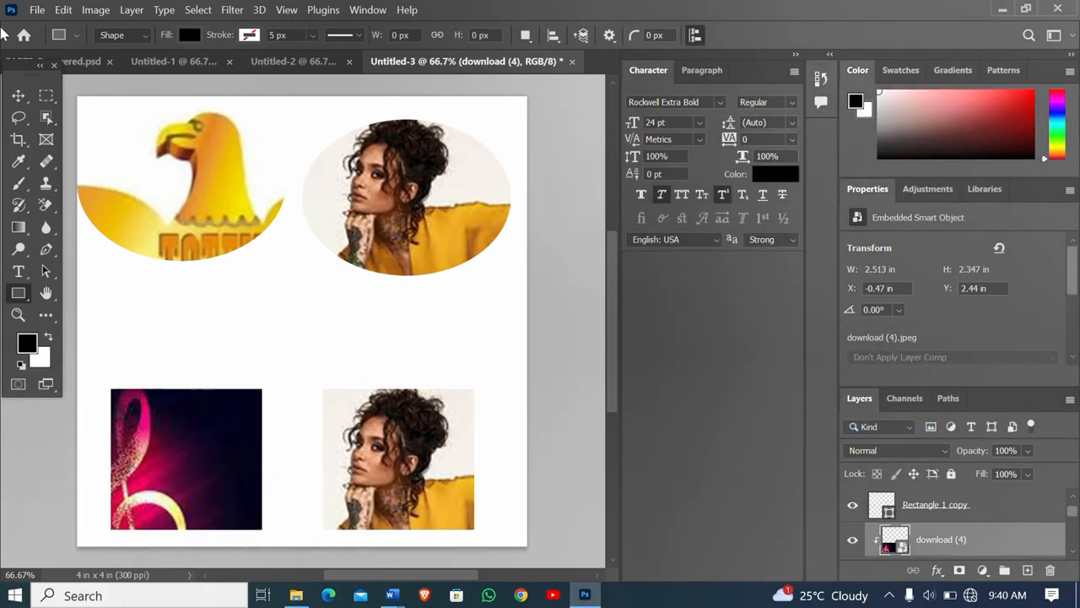
left_click(18, 95)
left_click_drag(160, 427, 210, 408)
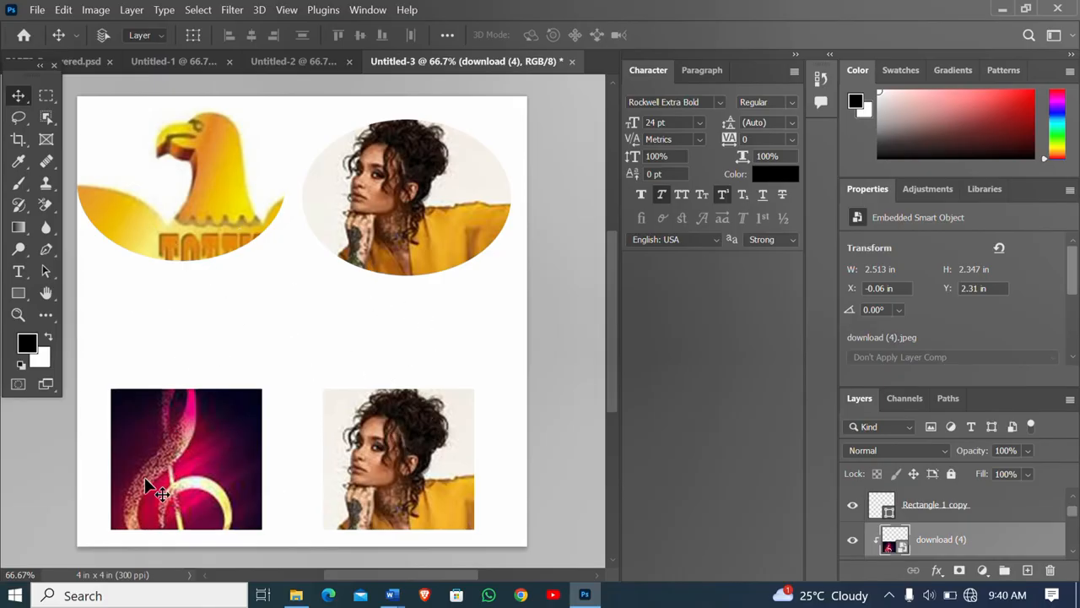
mouse_move(146, 474)
left_mouse_down()
mouse_move(156, 459)
mouse_move(150, 480)
left_mouse_up()
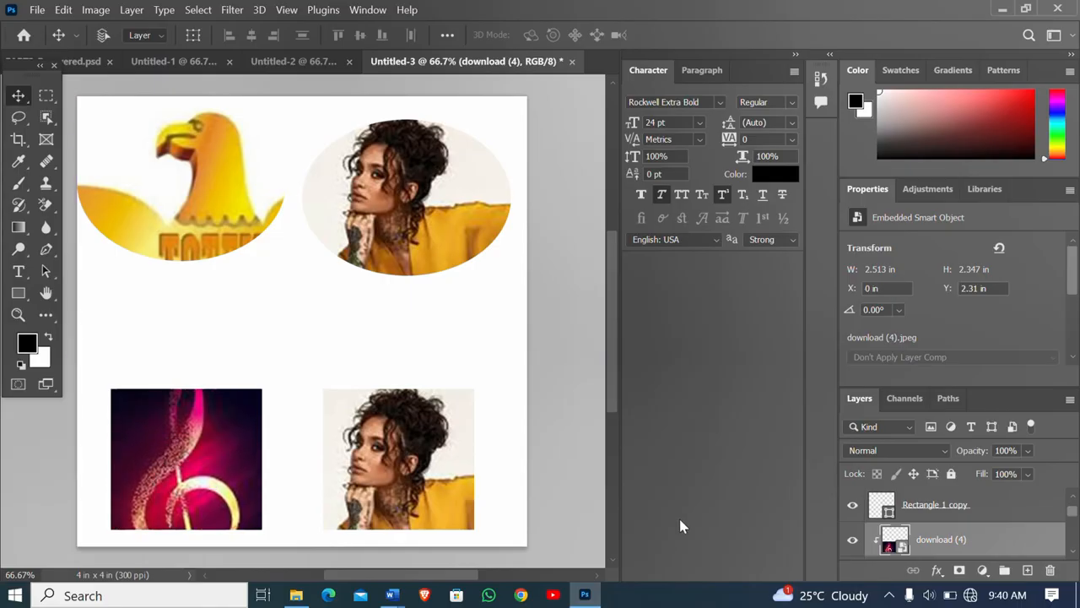
scroll(952, 540, "down", 1)
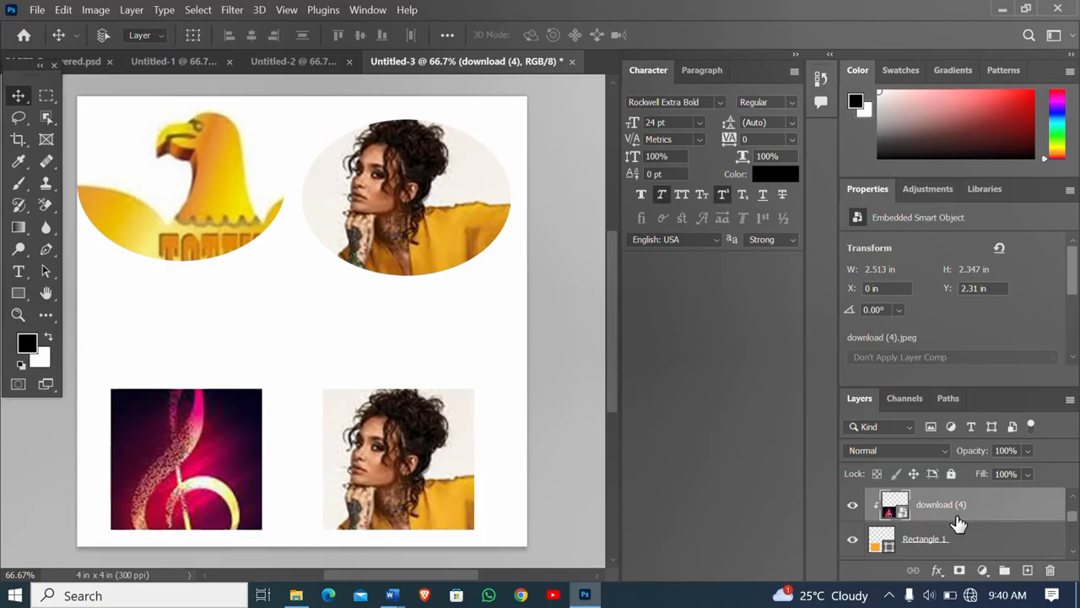